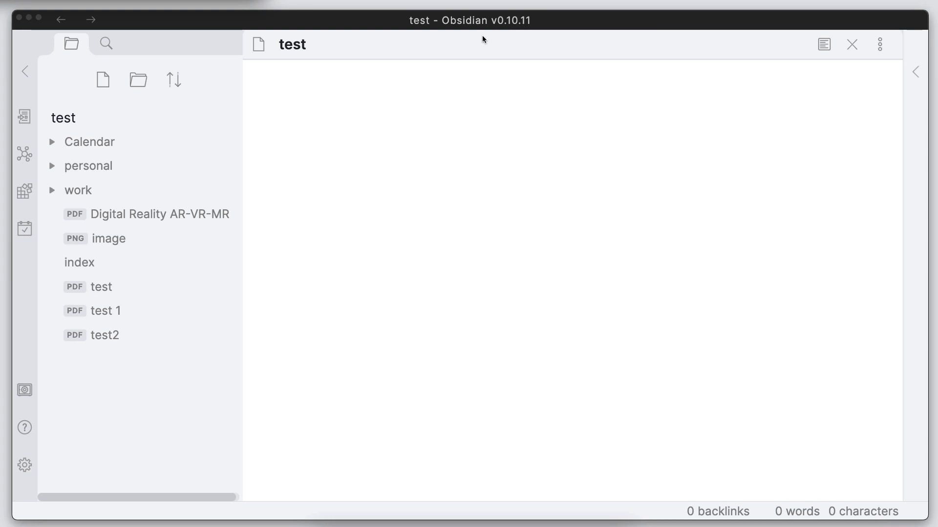
Step: Turn on Detect all file extensions in the Files & Links settings
click(28, 465)
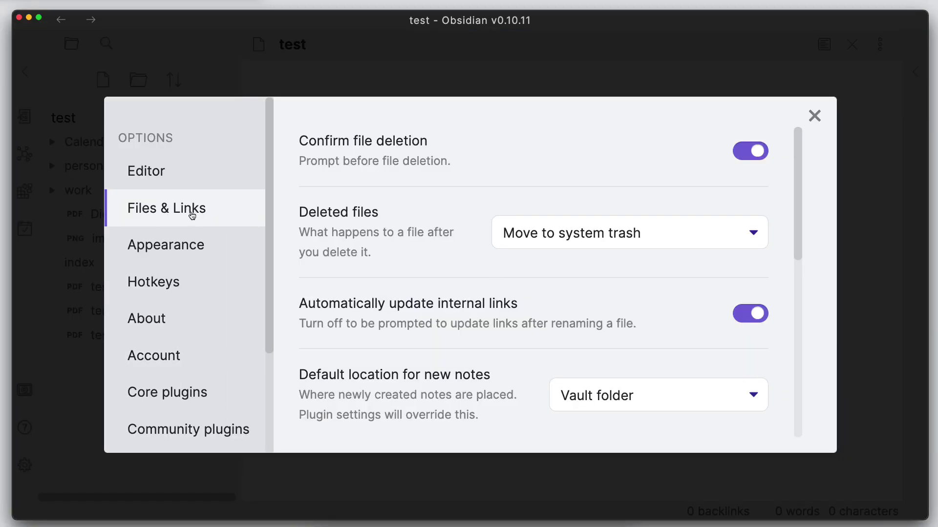
drag(799, 141, 804, 374)
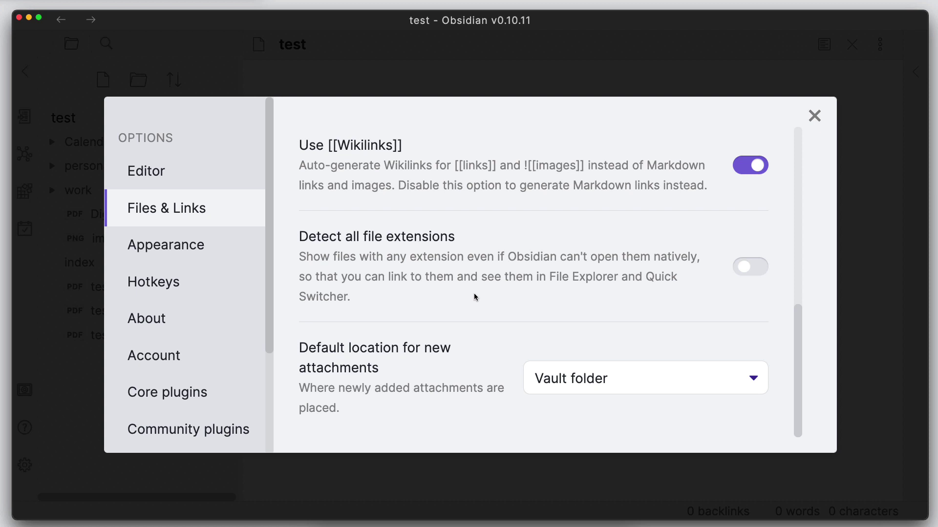
click(748, 272)
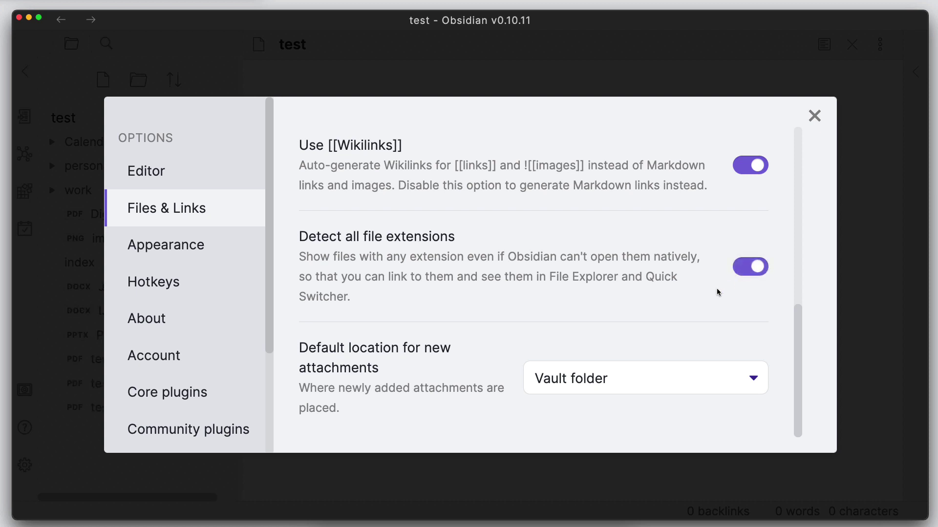
Step: Switch Detect all file extensions off in settings, then close settings
click(815, 118)
mouse_move(128, 322)
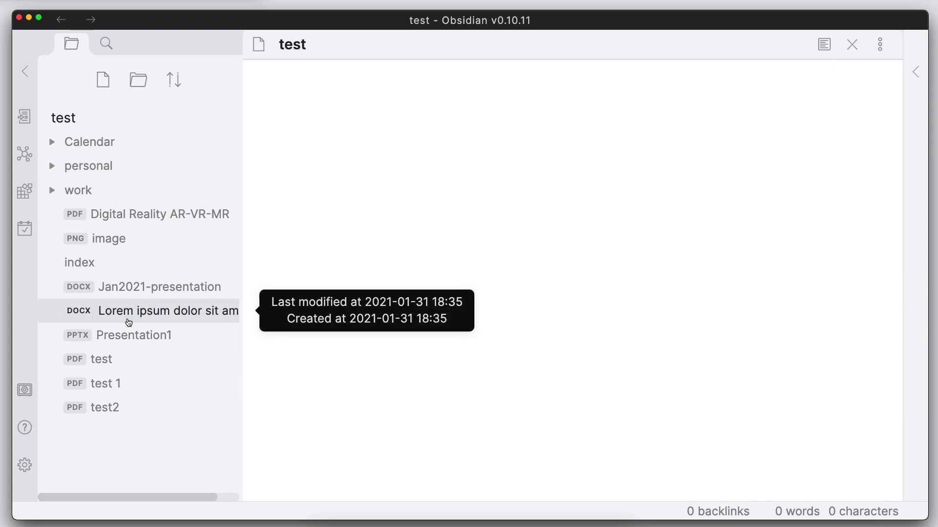
mouse_move(124, 295)
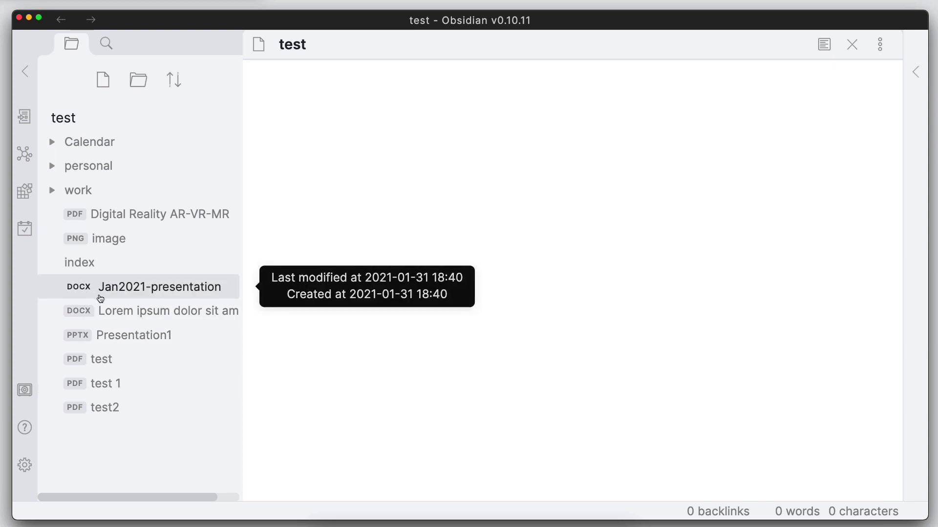
mouse_move(99, 335)
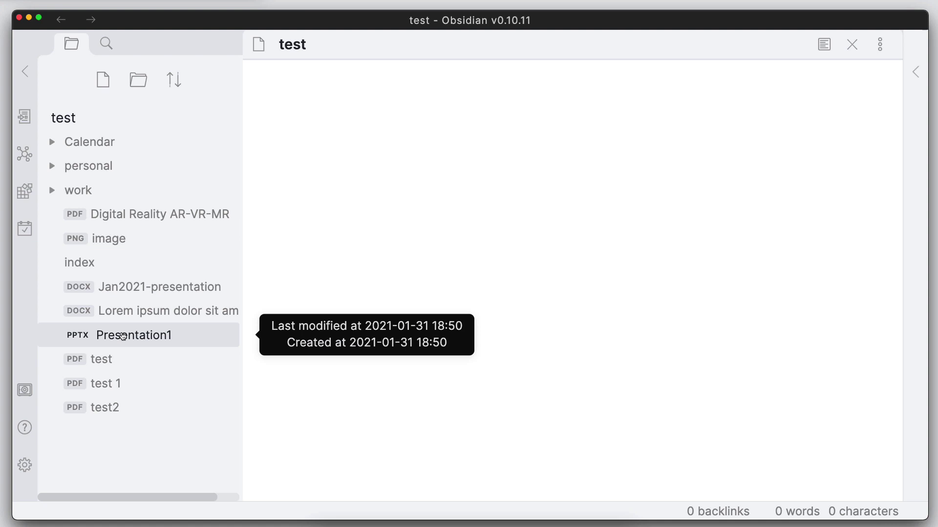
click(24, 465)
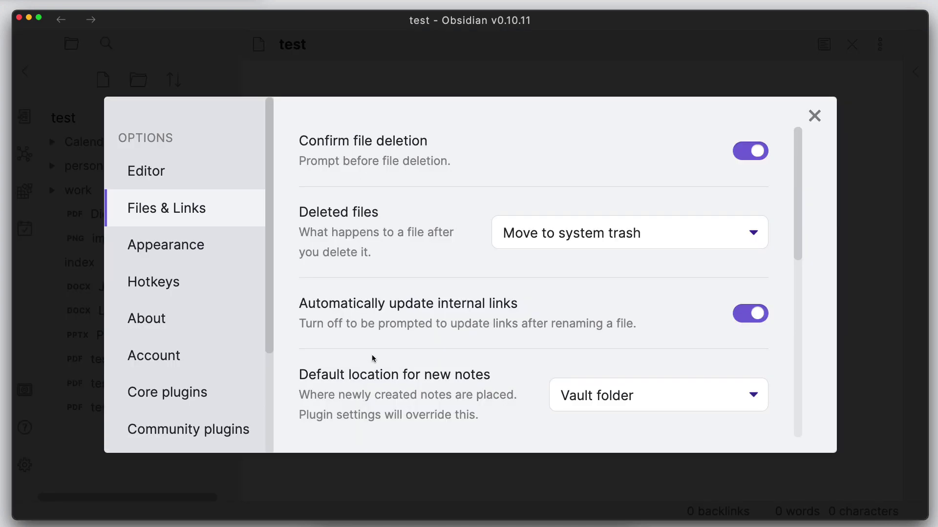
scroll(514, 348, down, 5)
scroll(520, 342, down, 5)
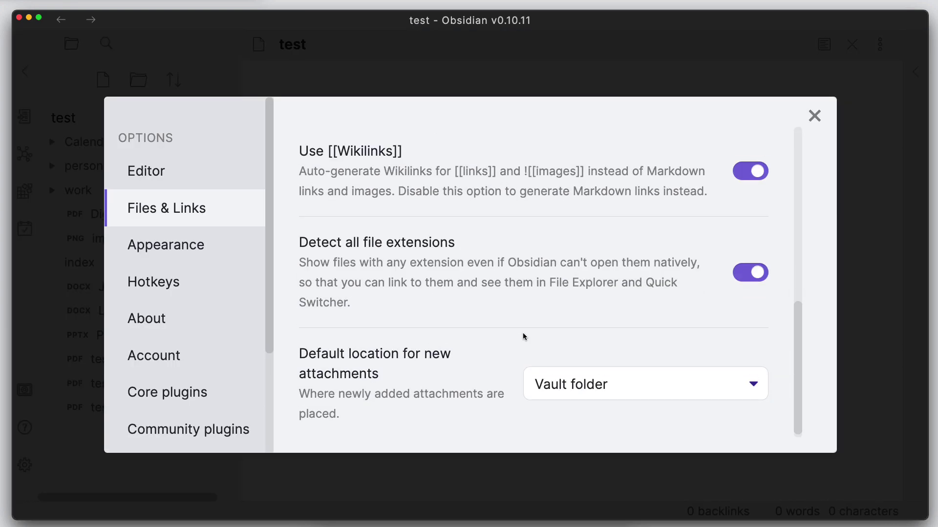
click(738, 274)
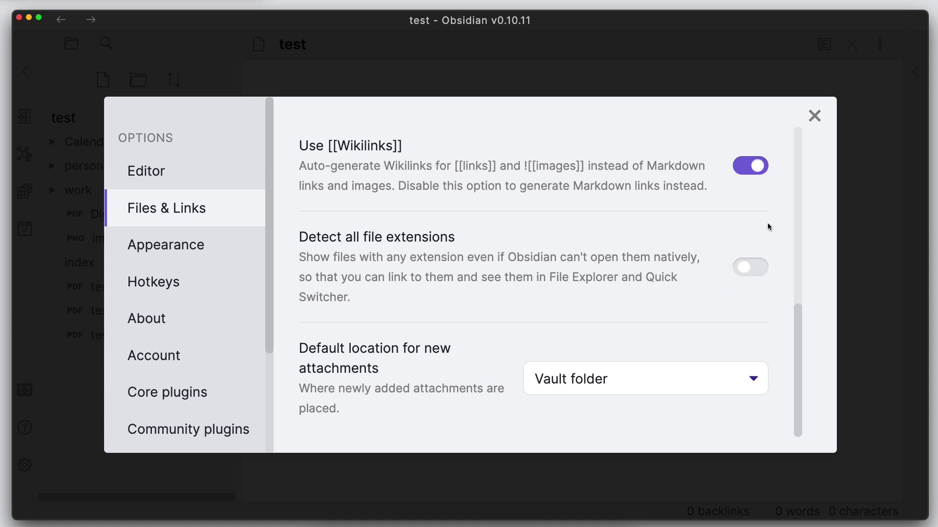
click(815, 116)
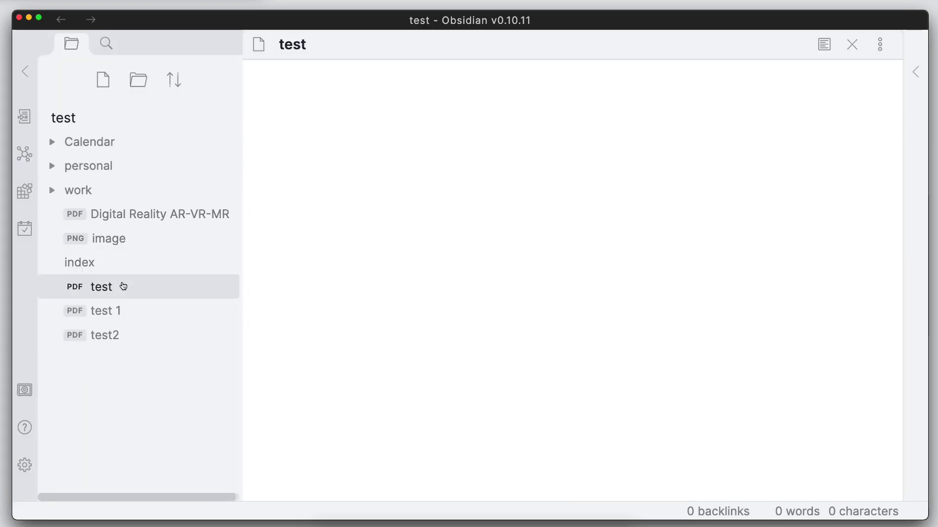
Step: Turn Detect all file extensions back on and close the settings
click(25, 465)
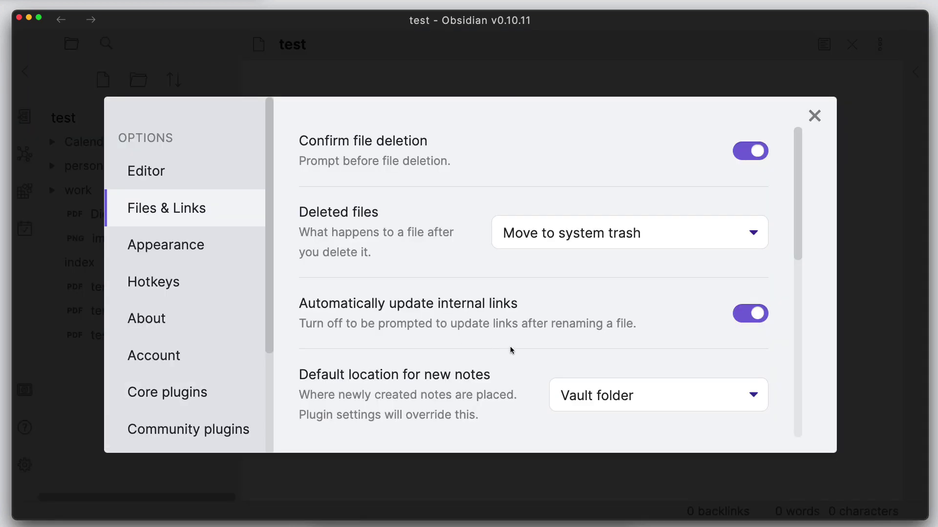
scroll(511, 350, down, 10)
click(748, 267)
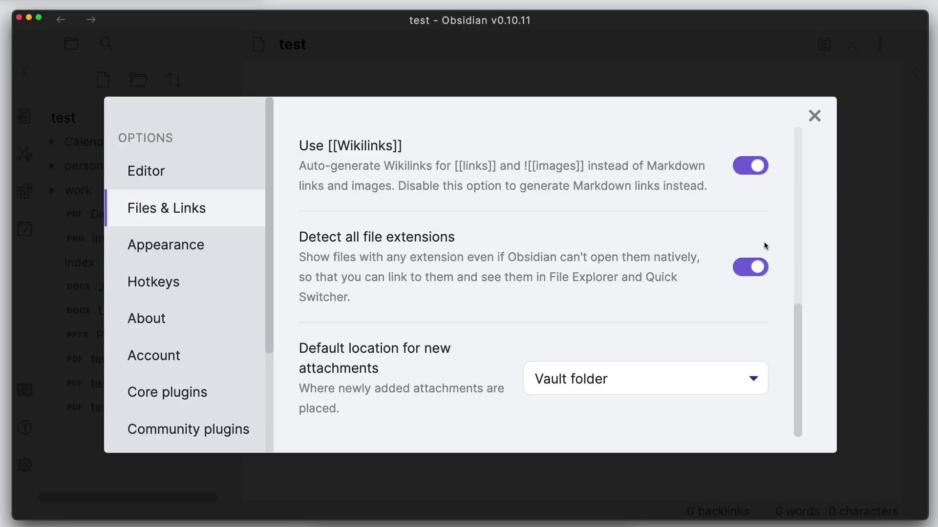
click(814, 117)
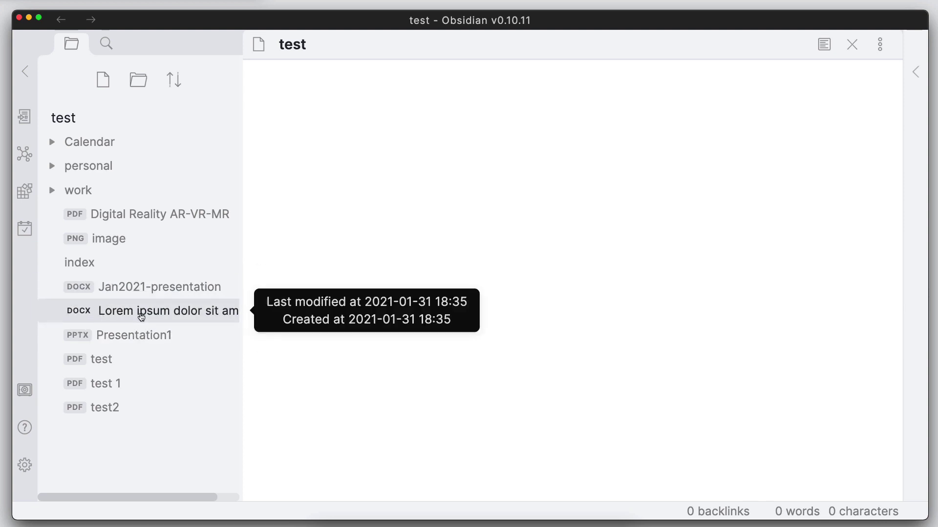
Step: Embed Jan2021-presentation.docx in the test note and open it in Word
drag(130, 291, 366, 245)
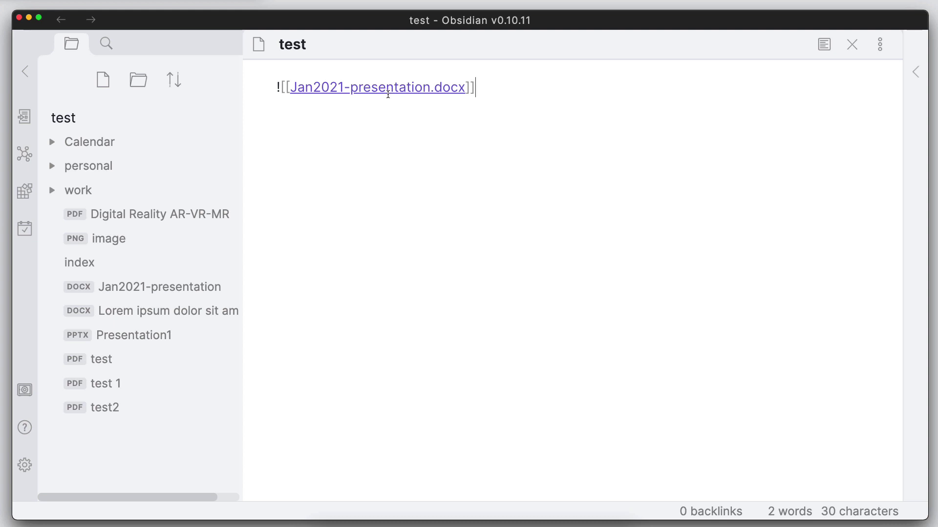
click(385, 92)
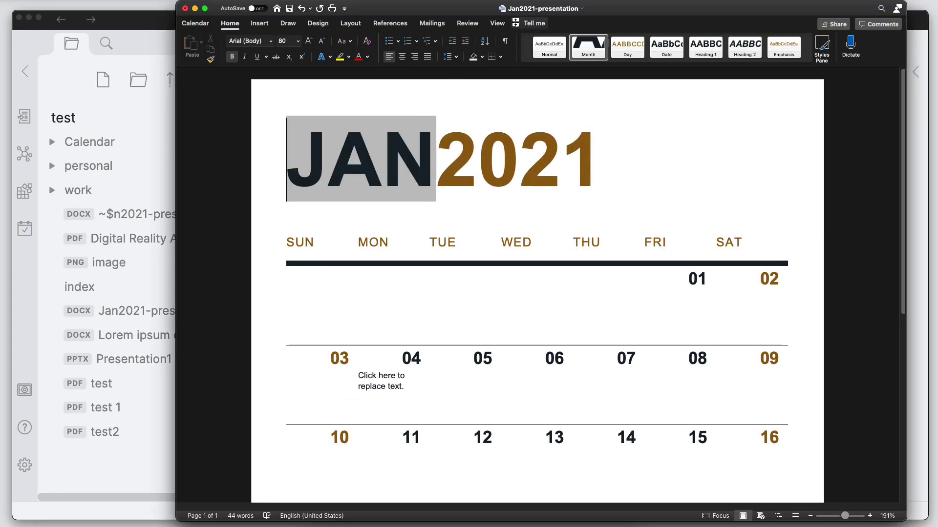
click(149, 24)
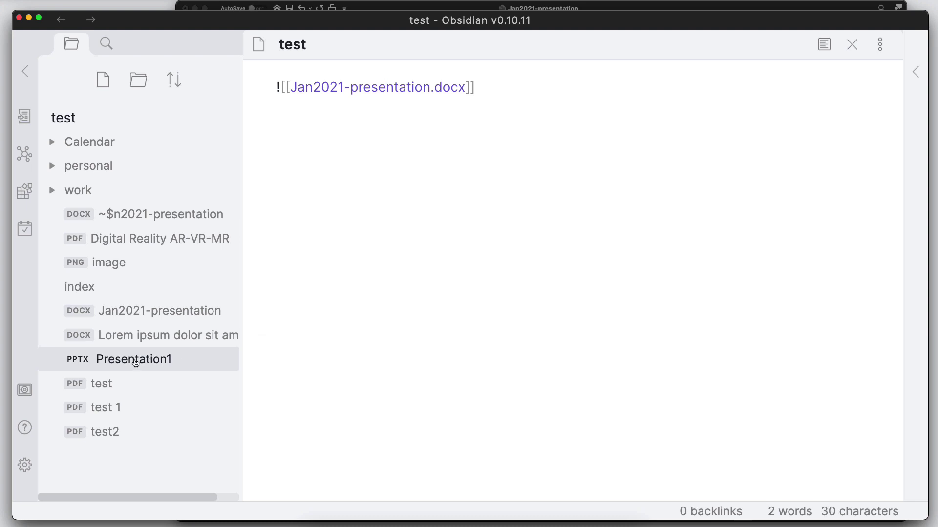
Step: Embed Presentation1.pptx below the first embed, preview it, and open it in PowerPoint
drag(137, 364, 355, 275)
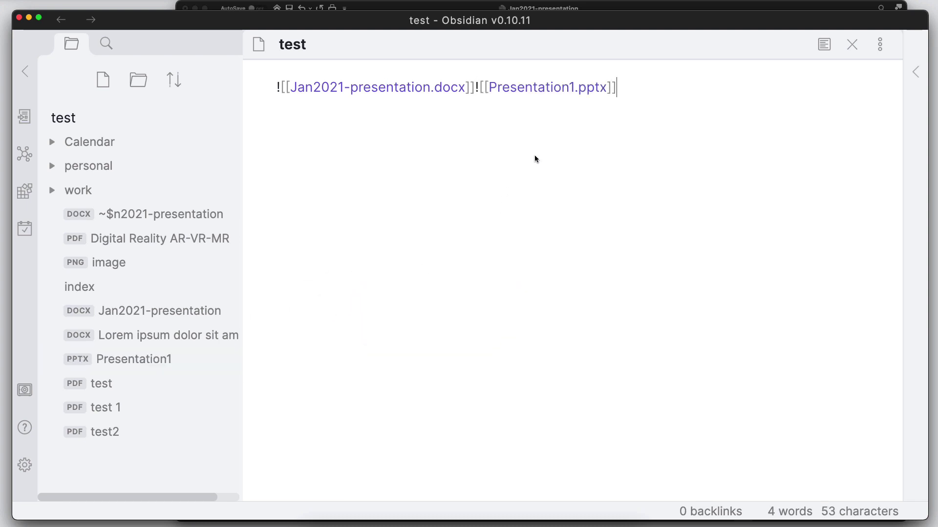
key(super+e)
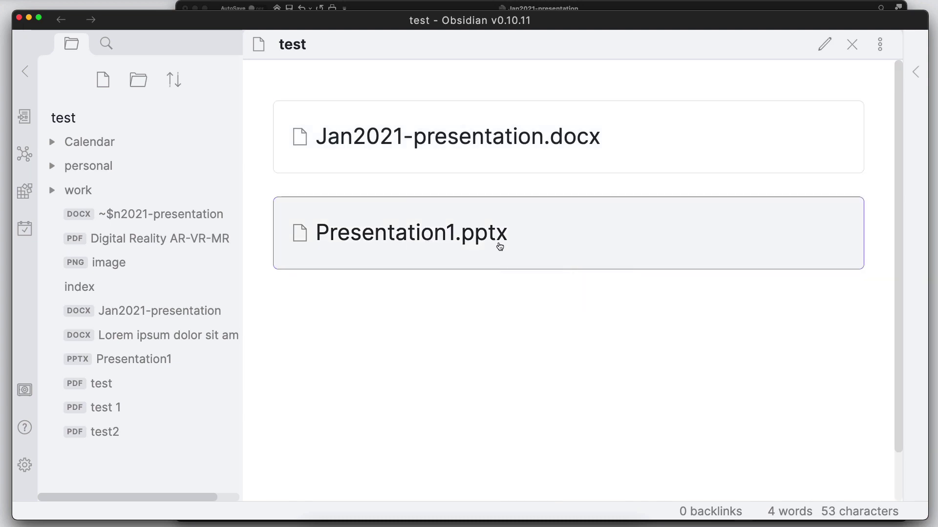
click(500, 246)
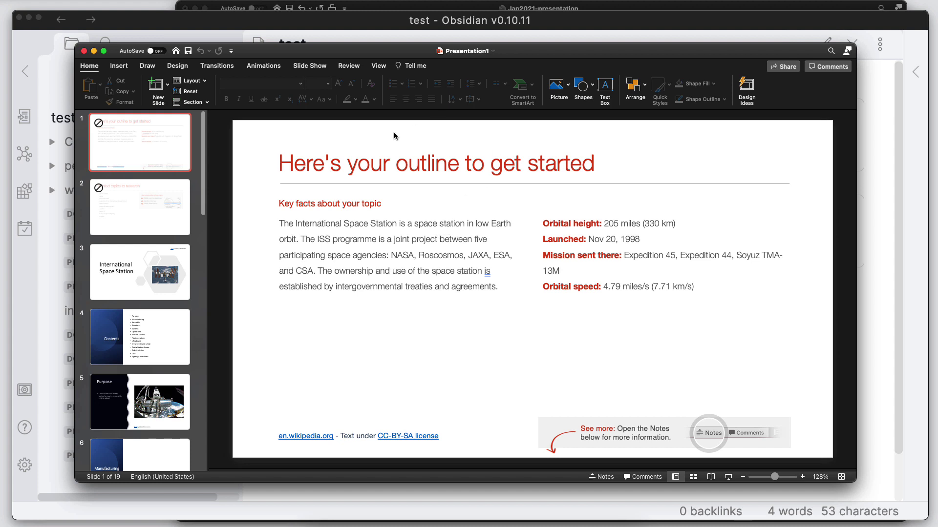
key(super+h)
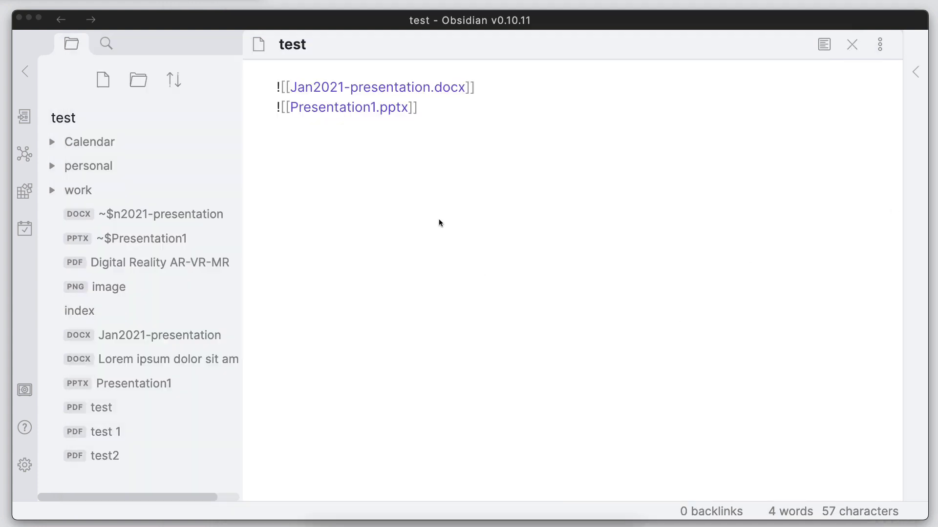
Step: Paste an iframe with empty src, width 800 and height 600 below the embeds
click(434, 215)
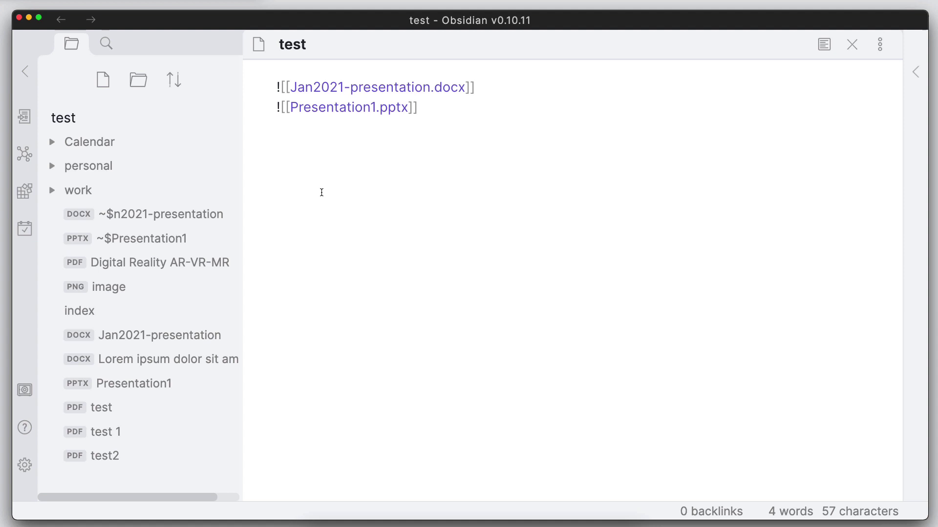
text(<iframe src=" " width="800" height="600"> </iframe>)
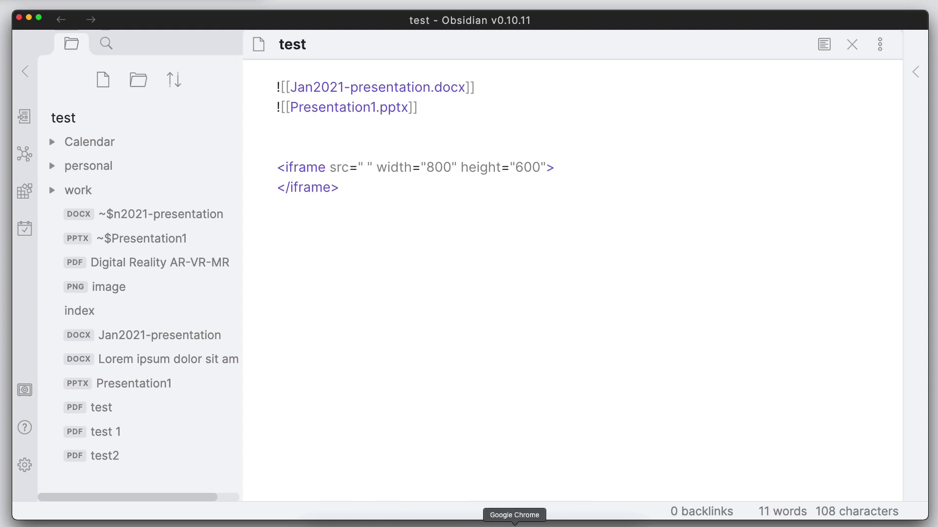
Step: Make 'google doc test' viewable by anyone with the link and copy its link
click(513, 526)
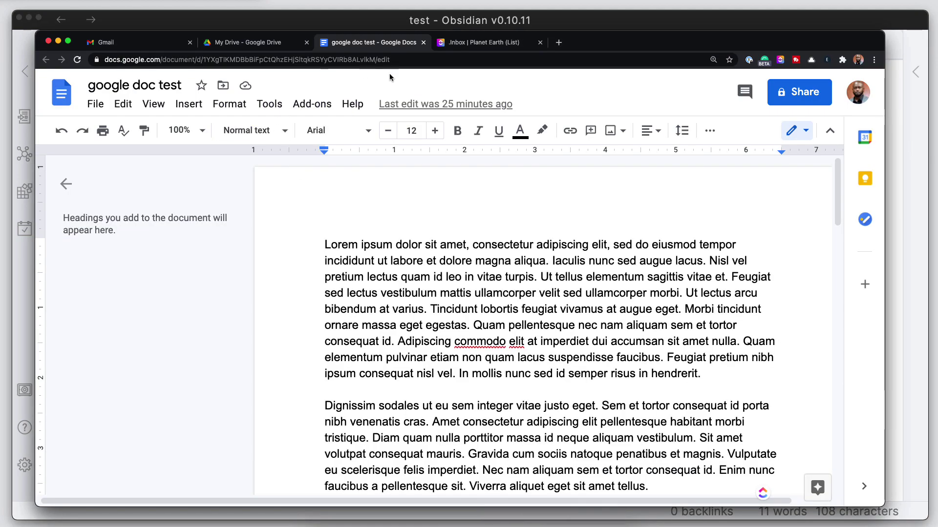
click(789, 97)
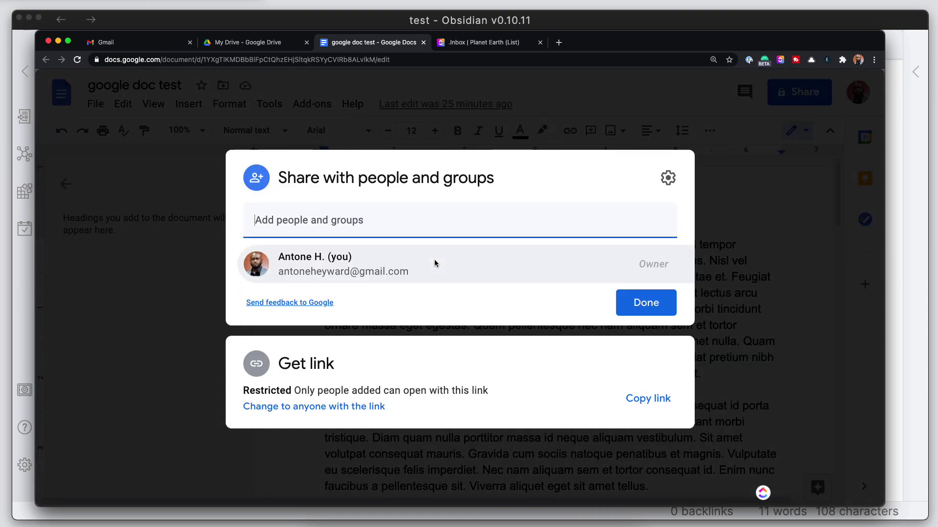
click(256, 368)
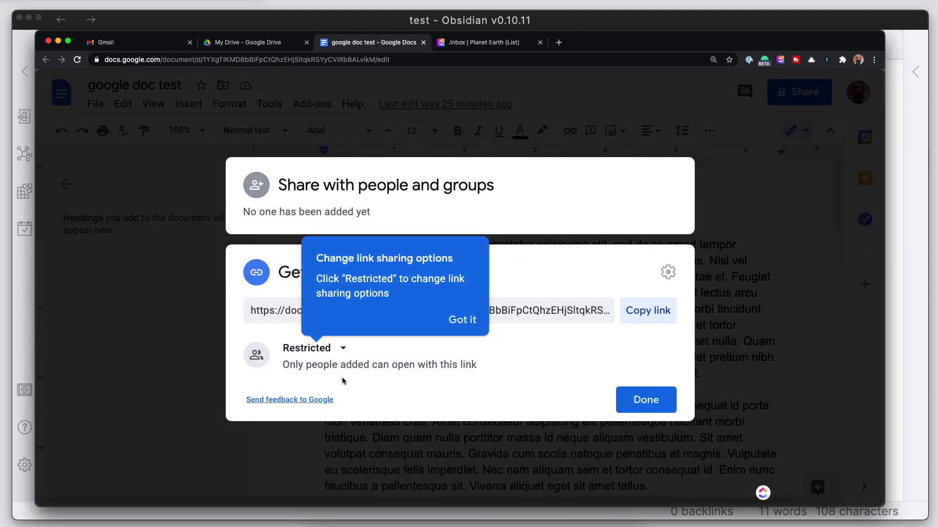
click(338, 350)
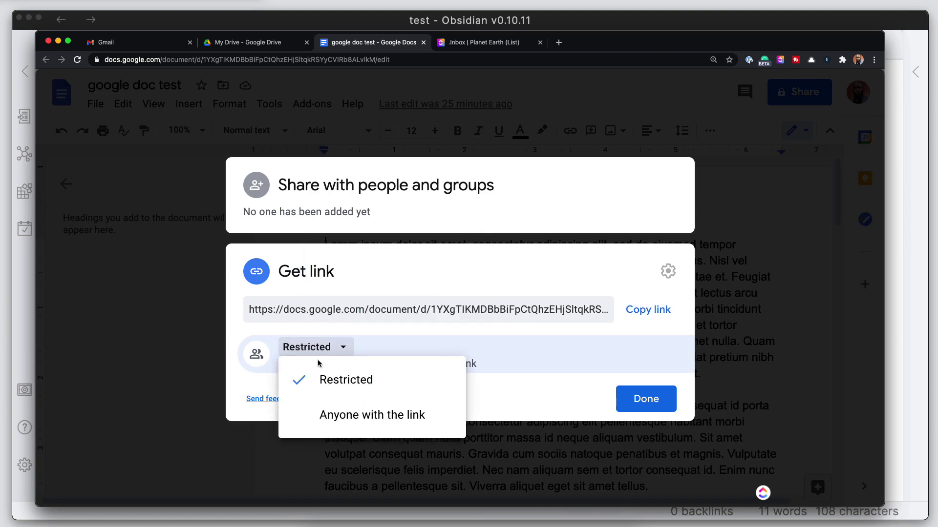
click(349, 420)
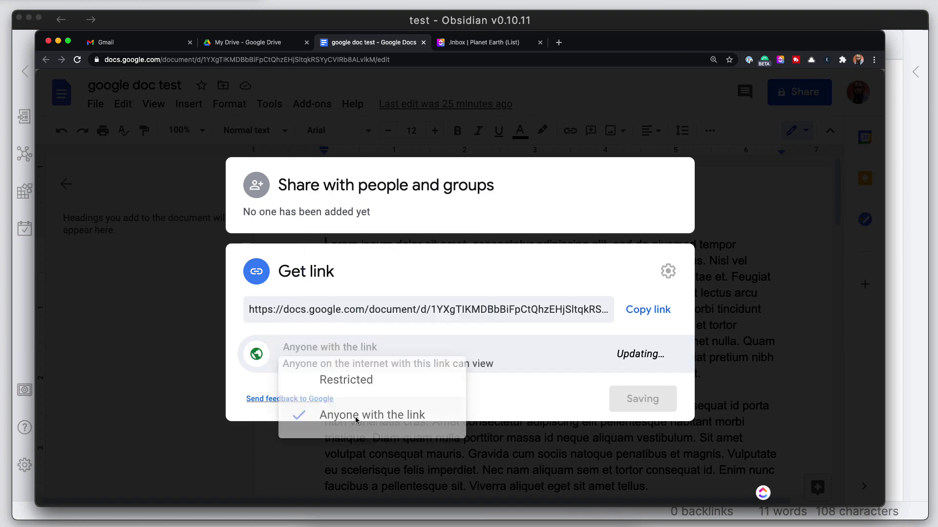
click(647, 311)
click(727, 260)
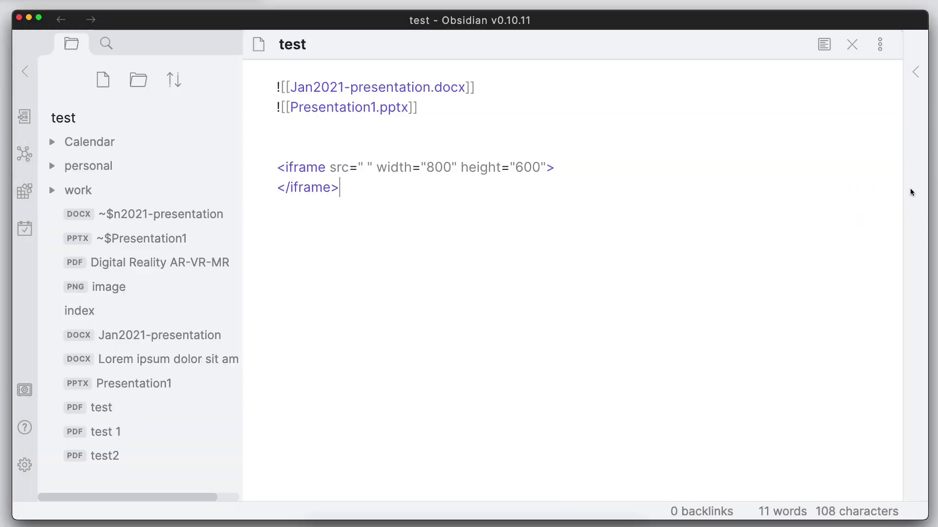
Step: Paste the Google Doc share link into the iframe's src
key(super+Tab)
click(365, 167)
key(super+v)
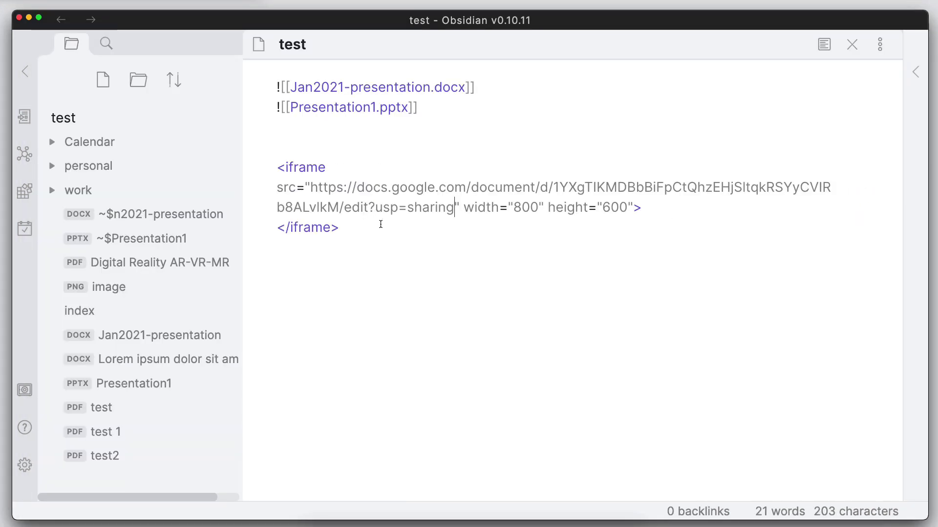
Step: Preview the note to check the embedded Google Doc, then return to editing
key(super+e)
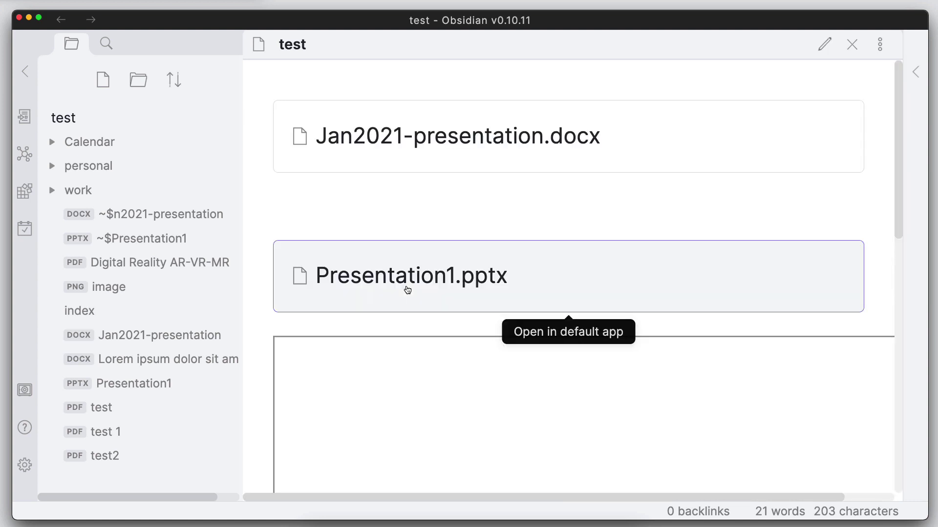
scroll(446, 327, down, 6)
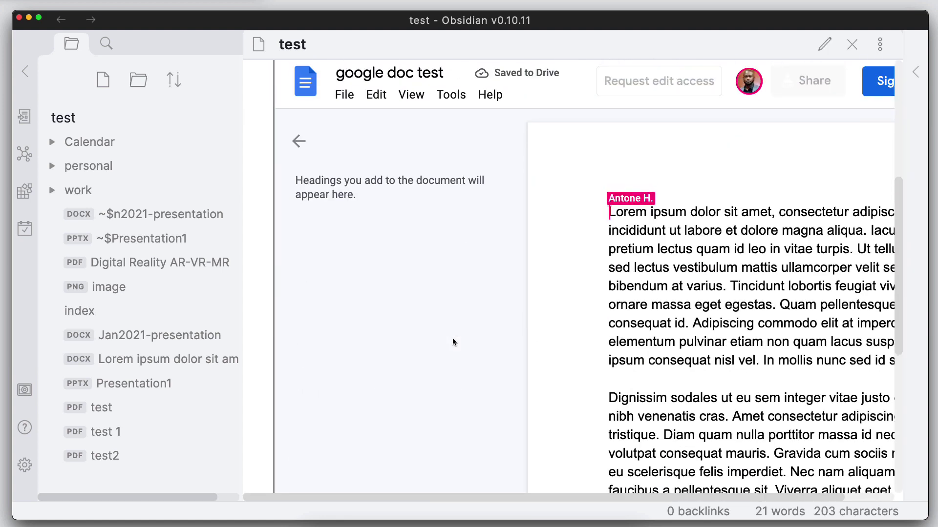
scroll(452, 338, up, 2)
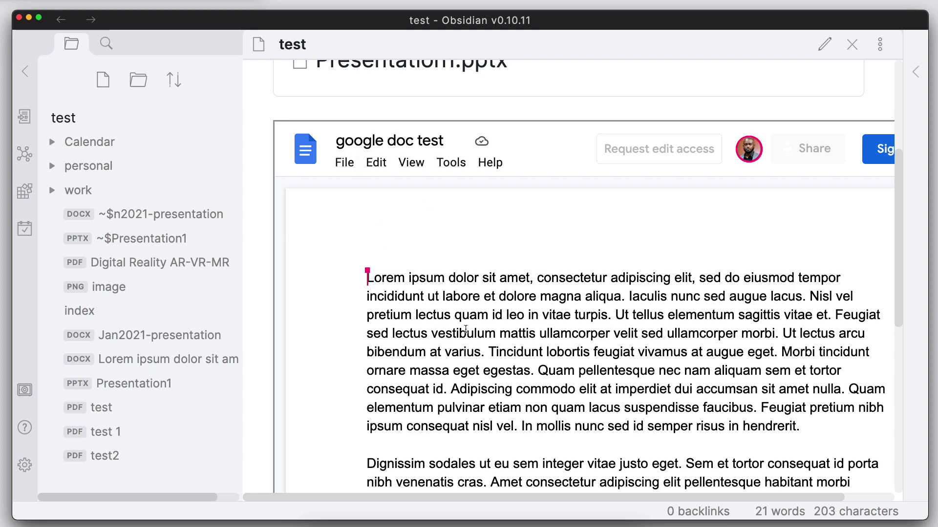
scroll(442, 320, down, 5)
scroll(466, 330, up, 4)
scroll(466, 330, up, 1)
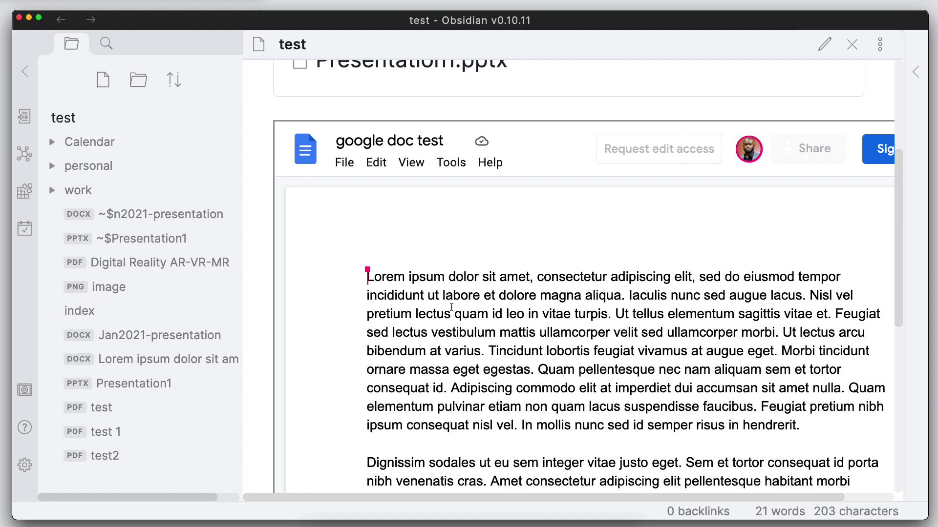
scroll(381, 276, up, 1)
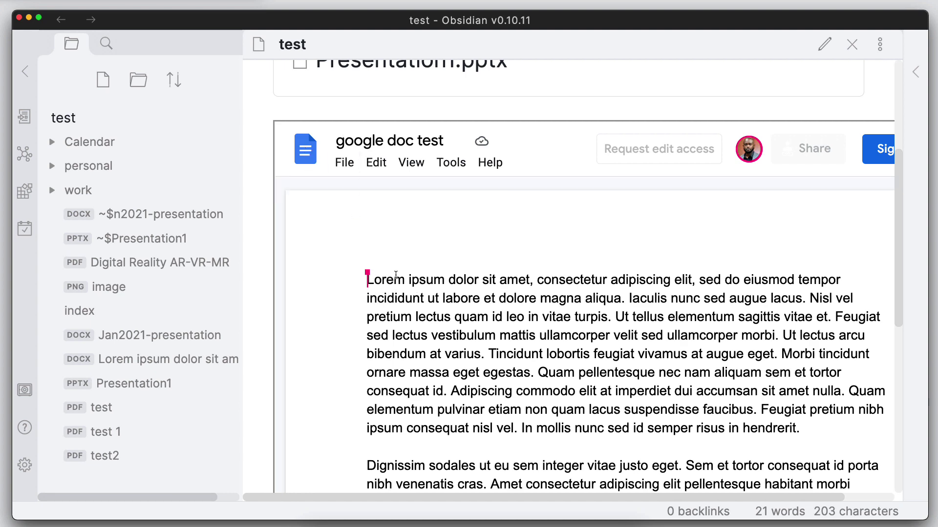
scroll(397, 276, up, 3)
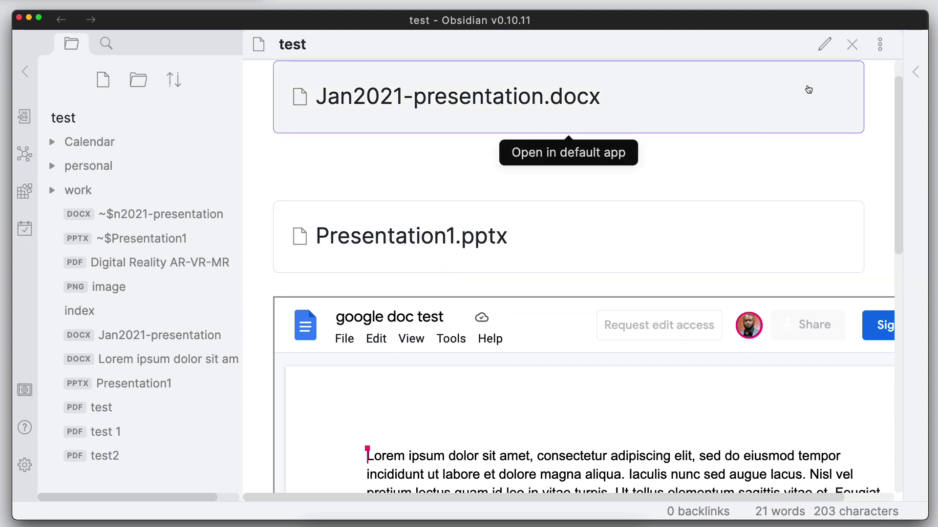
click(824, 44)
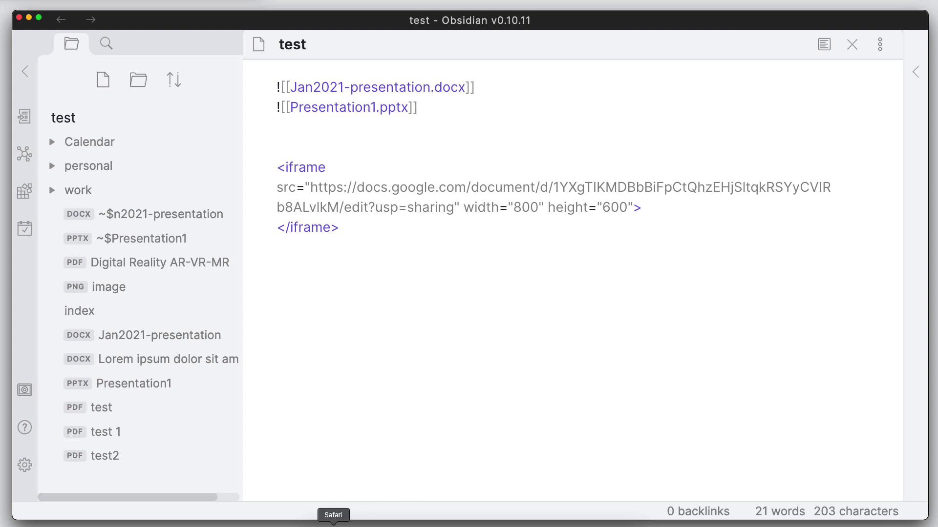
Step: Make the ClickUp .Inbox list view public and copy its public link
click(334, 525)
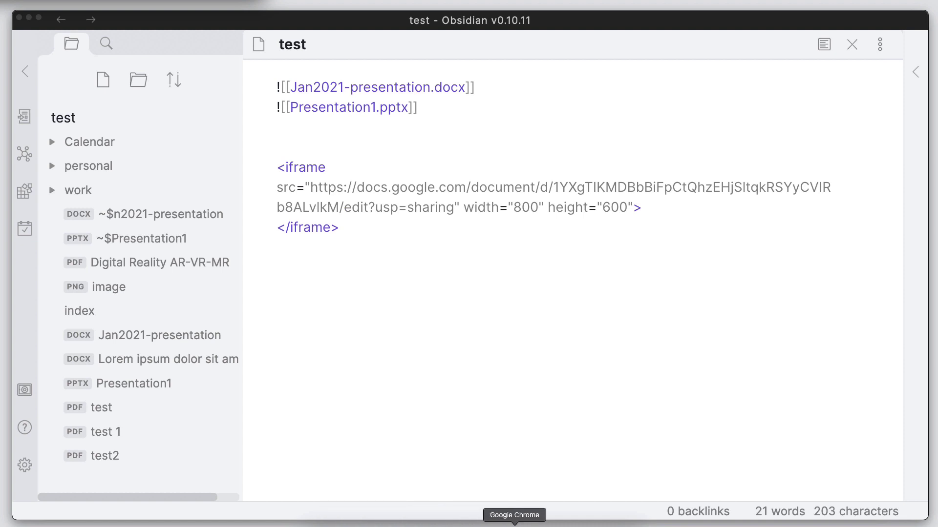
click(513, 525)
click(483, 42)
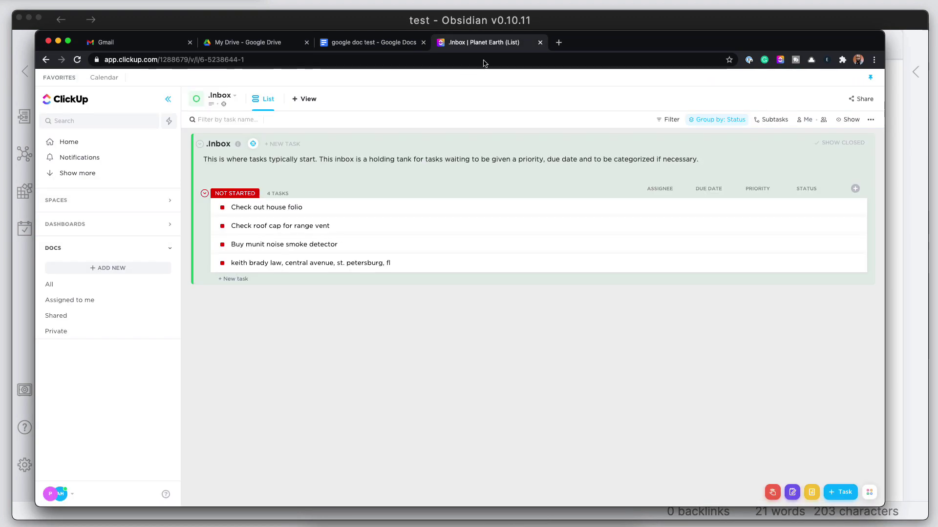
click(859, 99)
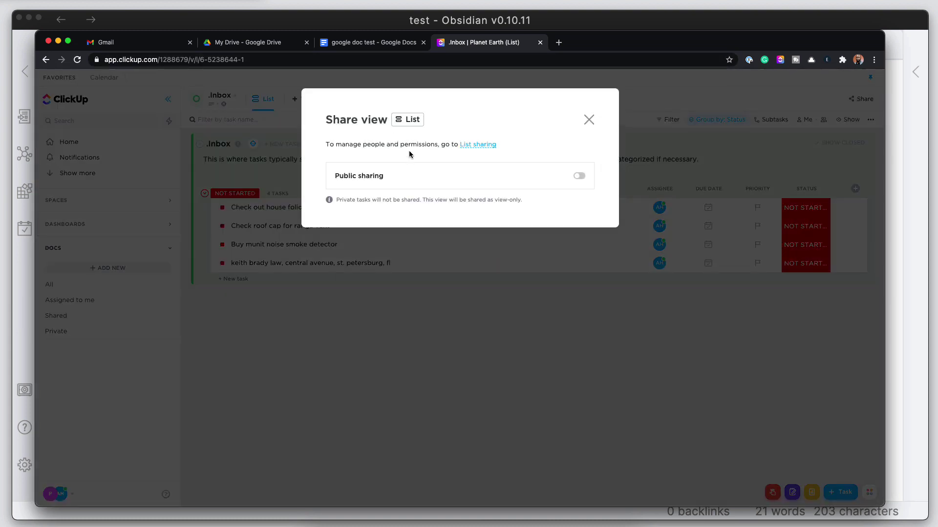
click(580, 176)
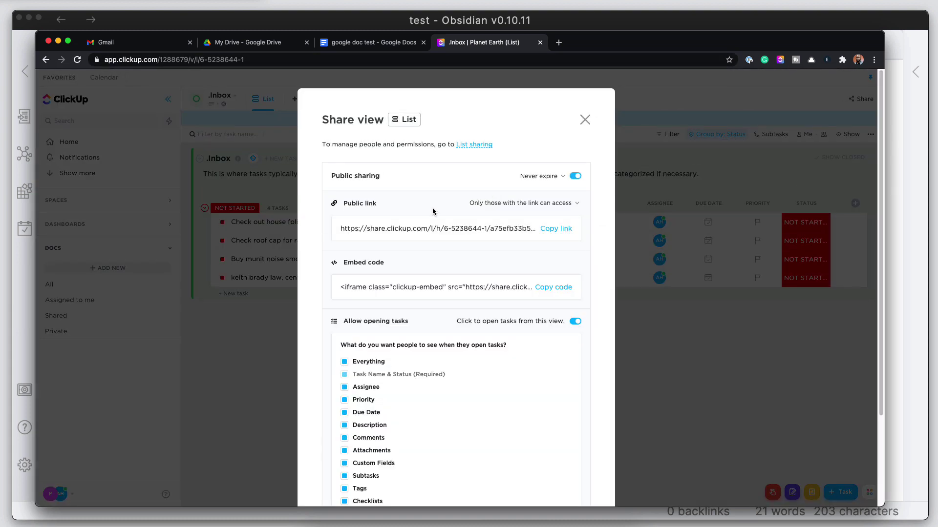
click(554, 229)
click(901, 212)
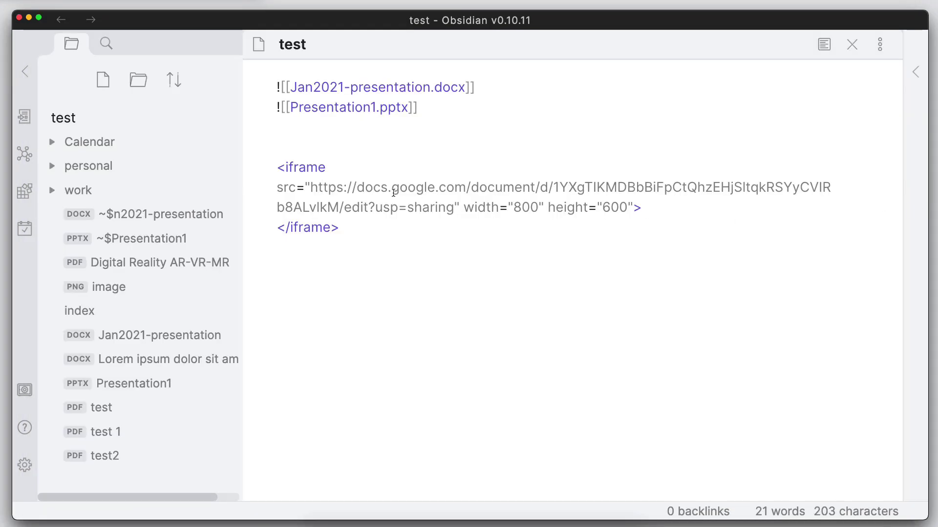
Step: Replace the iframe's Google Docs URL with the ClickUp public link
drag(310, 187, 453, 208)
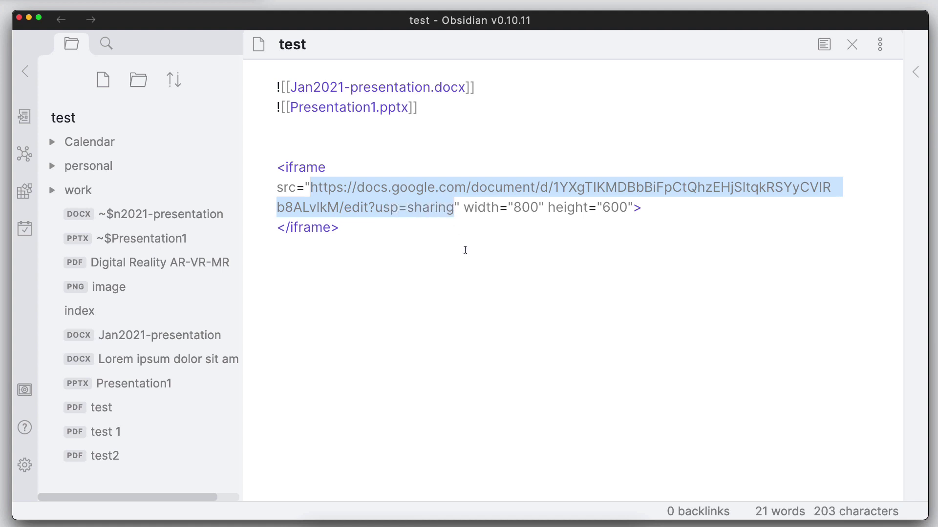
key(super+v)
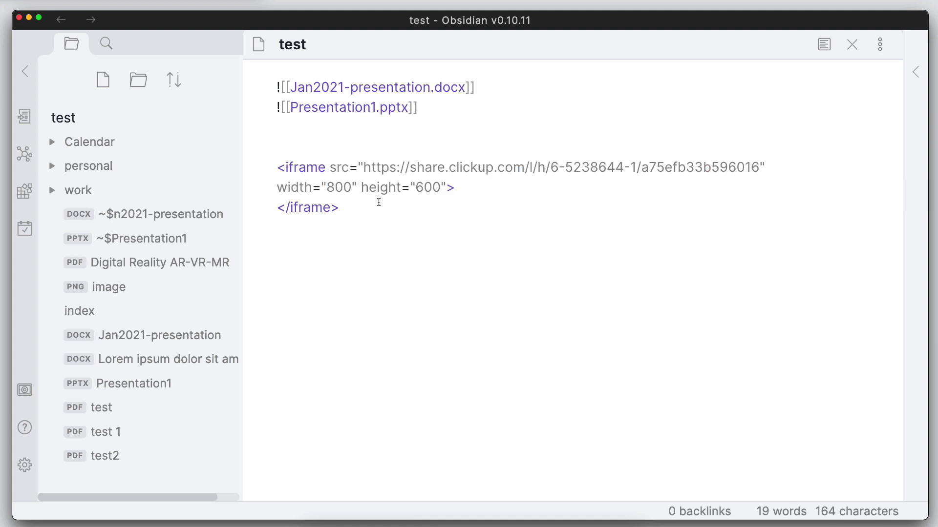
click(493, 207)
Step: Preview the note and open the 'Check out house folio' task, then go back to the list
key(super+e)
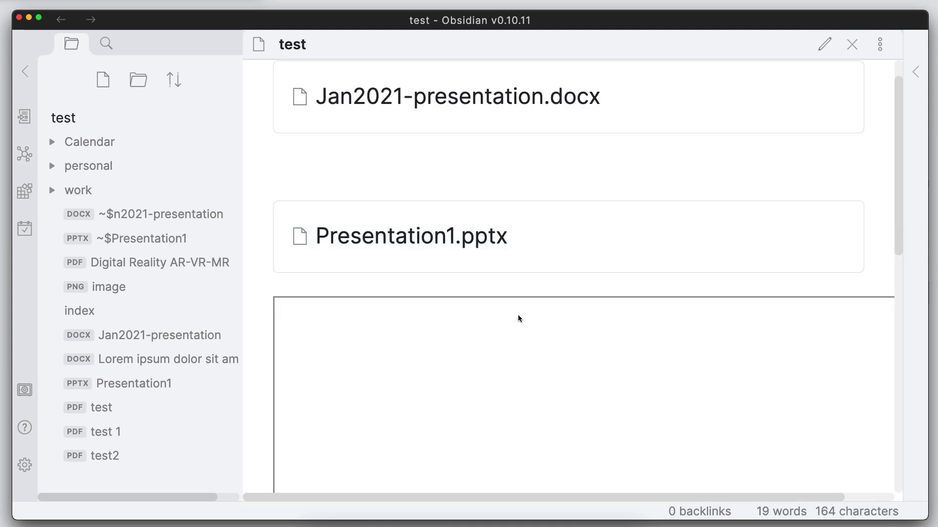
scroll(430, 369, down, 5)
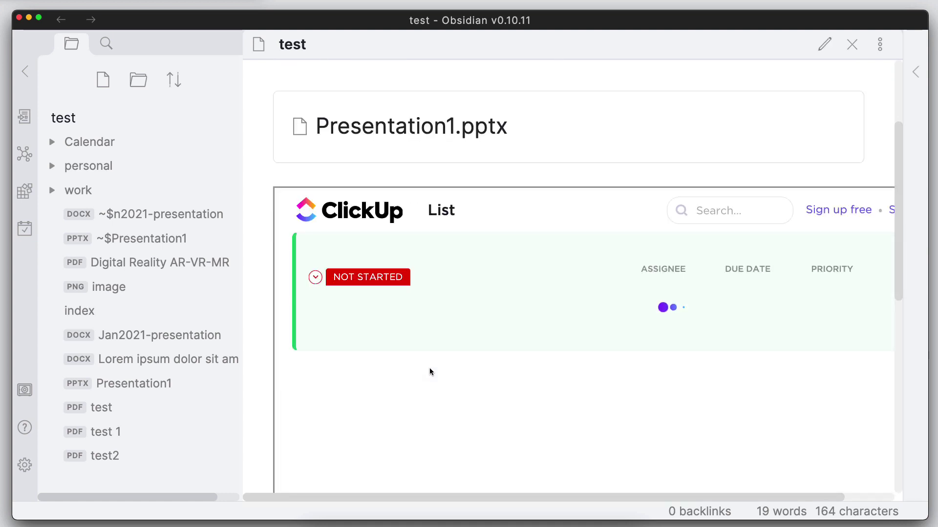
scroll(430, 371, down, 3)
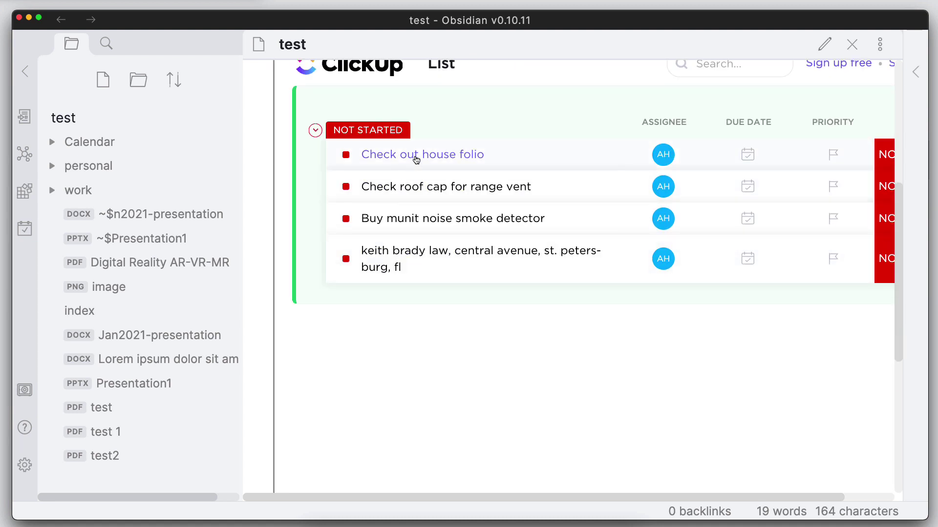
click(416, 155)
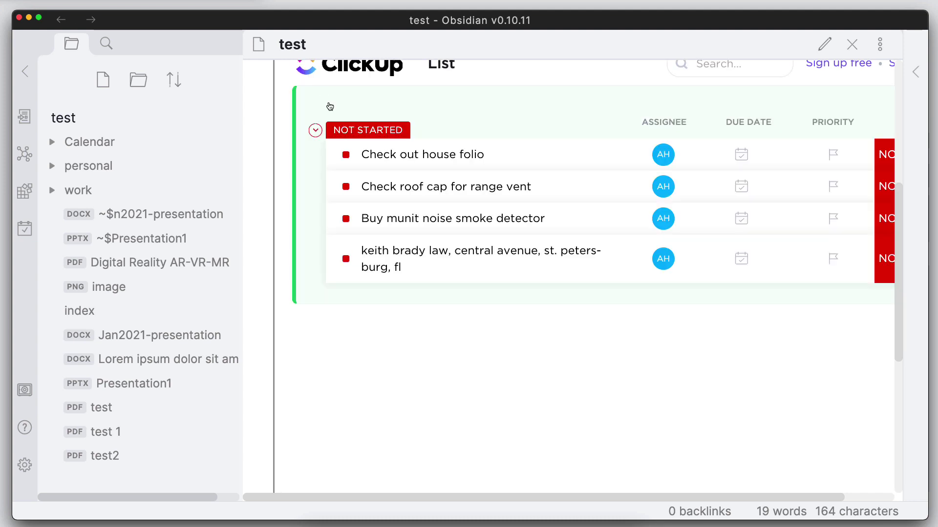
click(303, 64)
scroll(421, 246, up, 5)
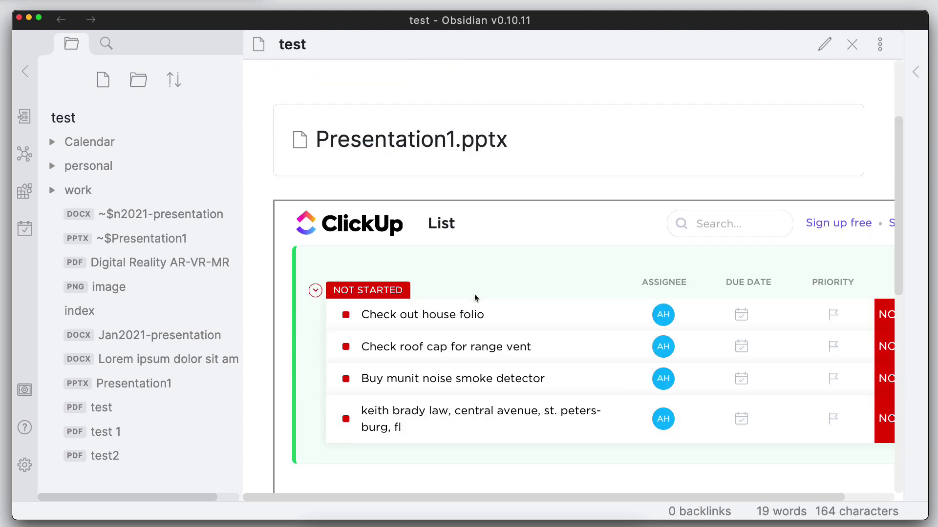